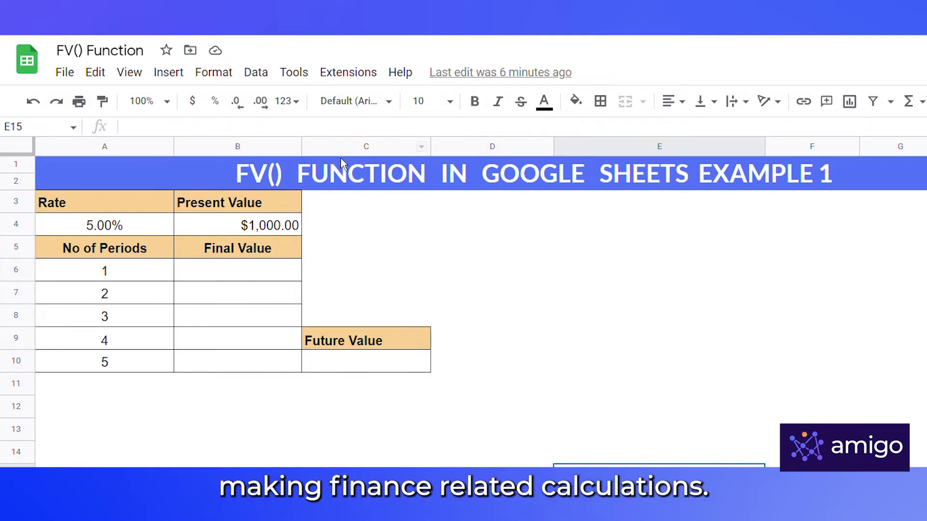
Step: Review the inputs: the $1,000.00 present value, the 5.00% rate and the five periods
click(243, 282)
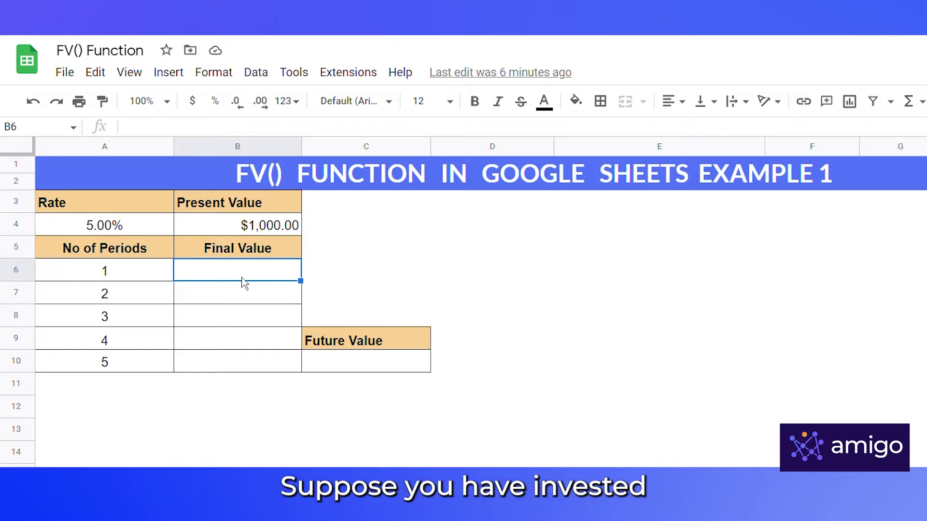
click(277, 231)
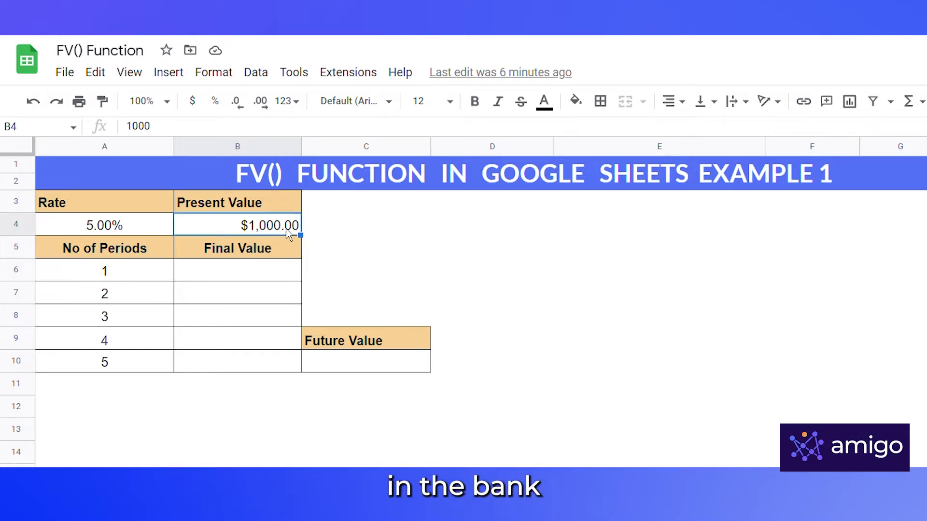
click(134, 234)
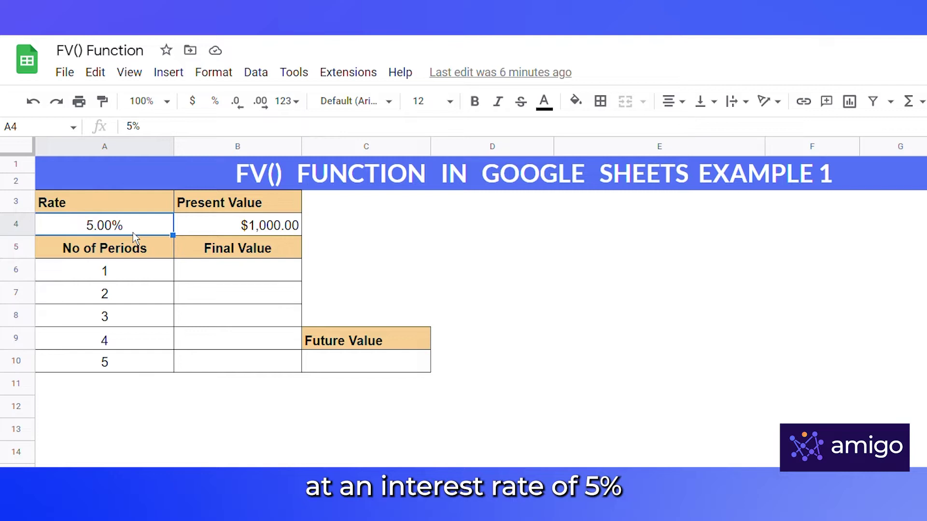
drag(109, 276, 129, 367)
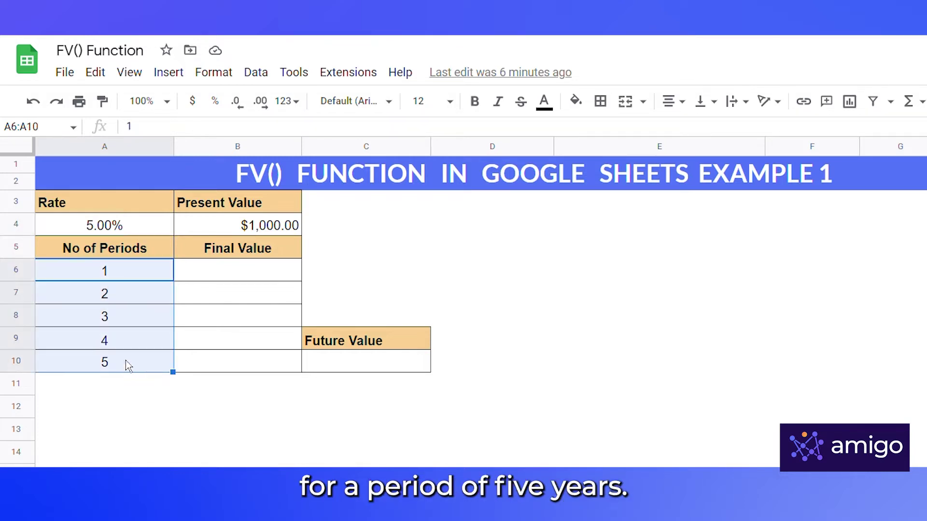
Step: Enter =B4*(1+A4) in B6 so period 1's final value is $1,050.00
click(236, 276)
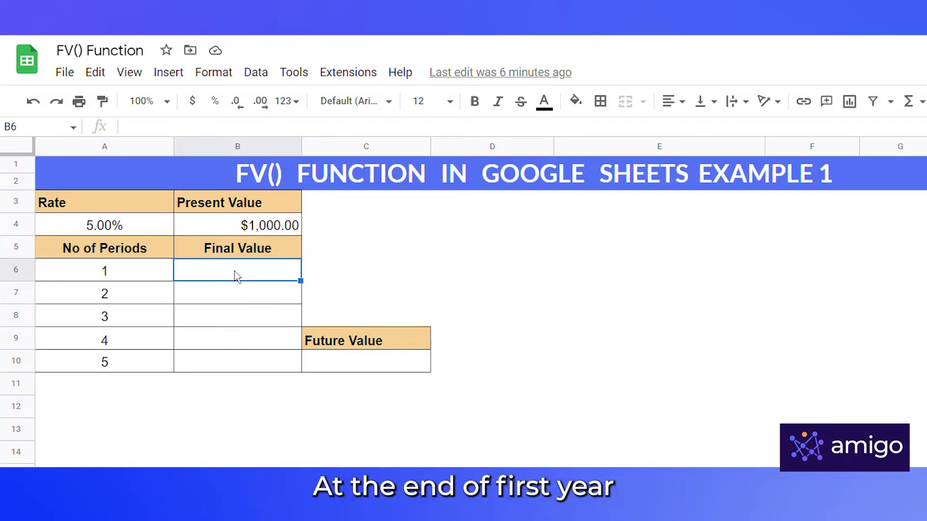
text(=)
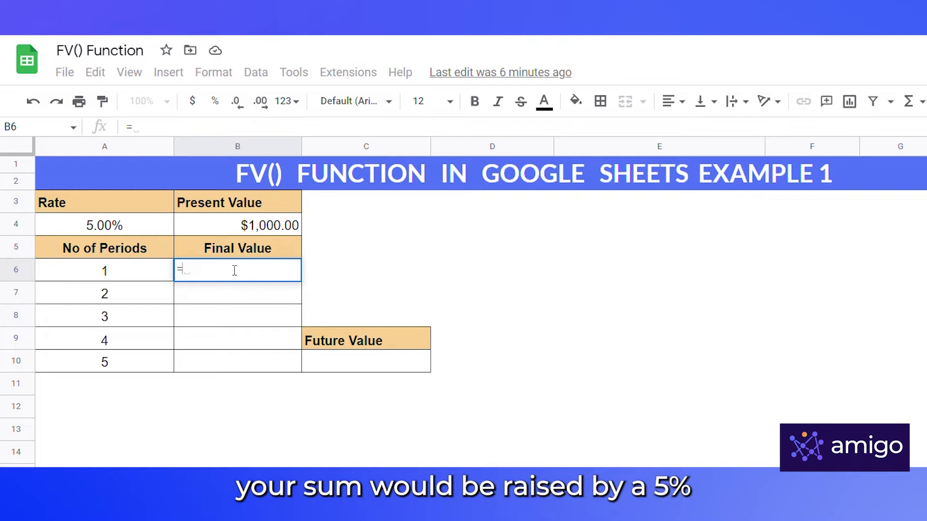
click(265, 234)
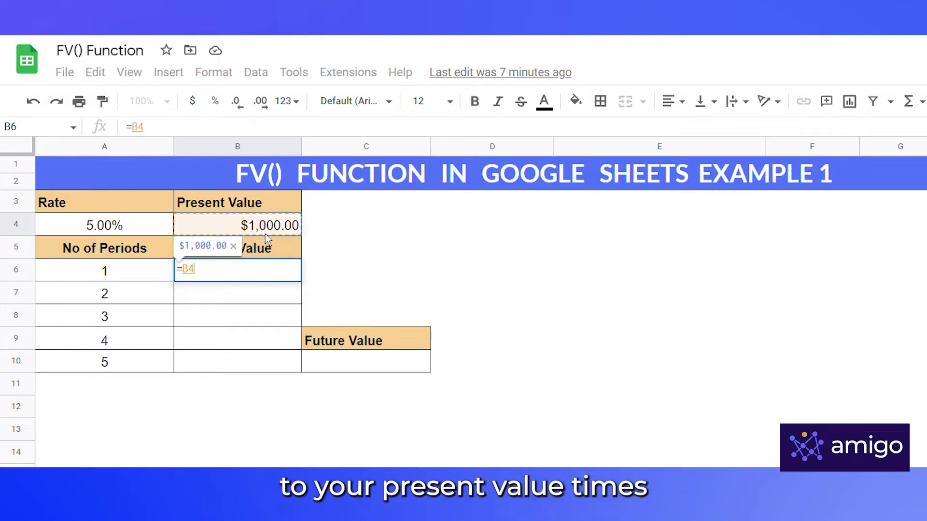
text(*)
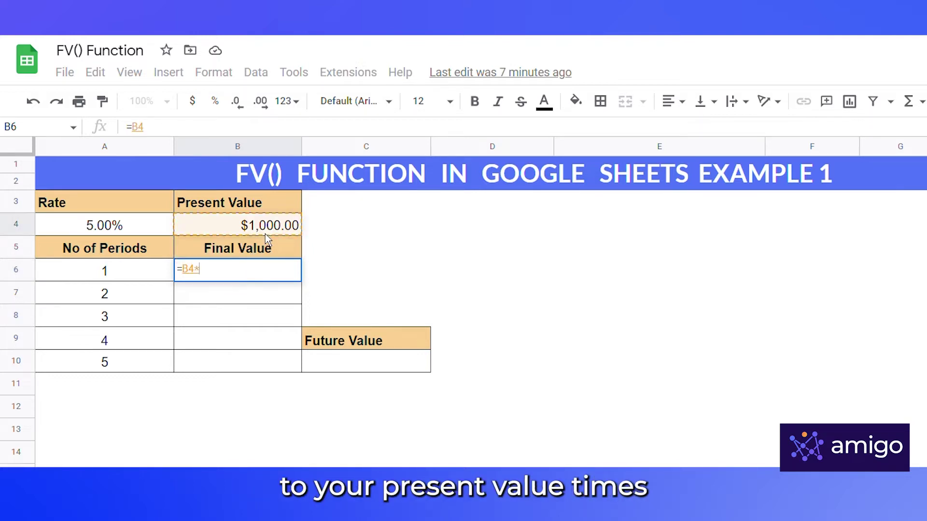
text(())
text(1)
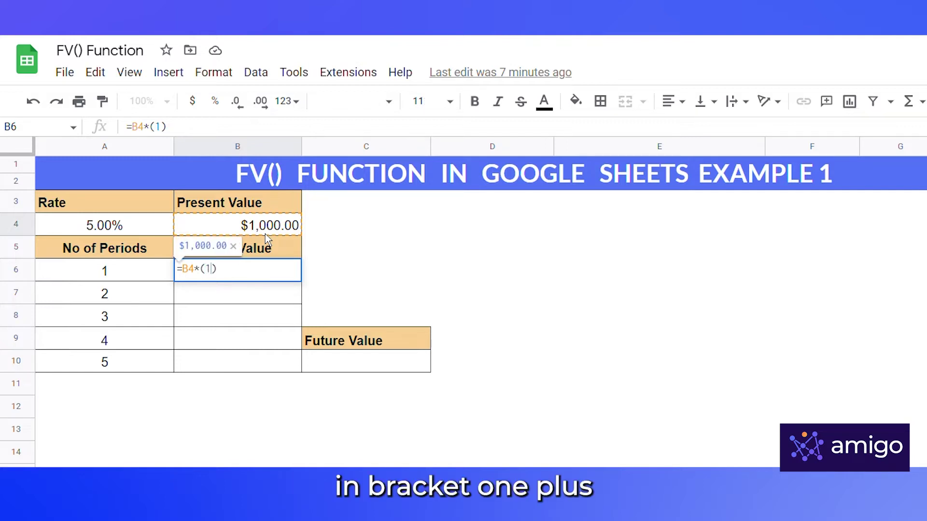
text(+)
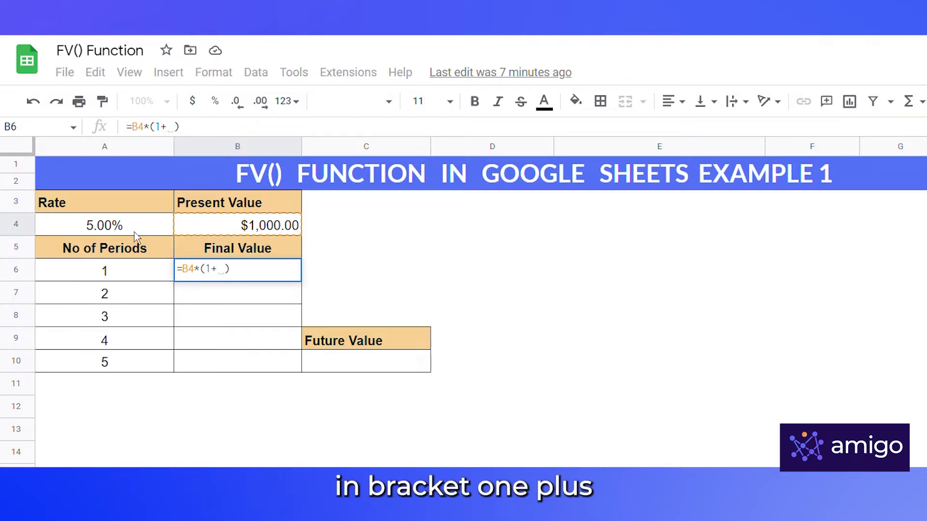
click(132, 233)
key(Return)
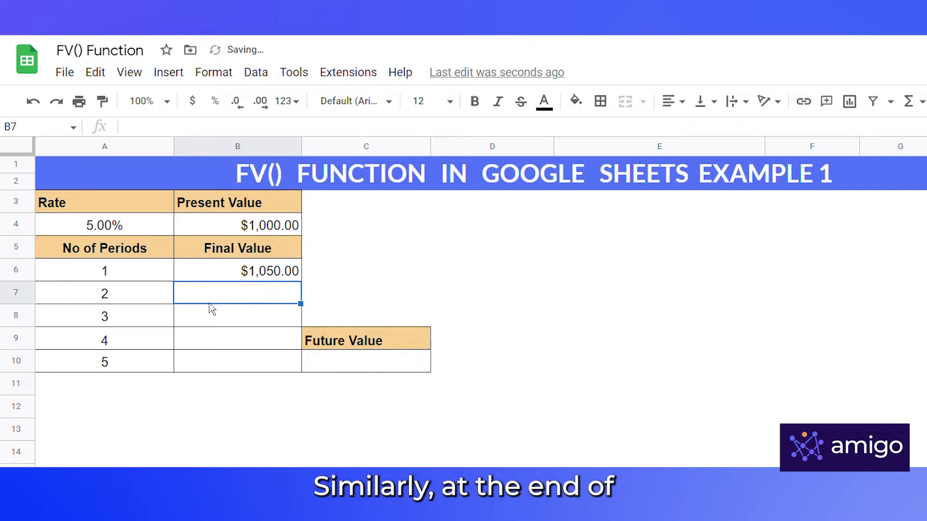
Step: Start period 2's formula in B7 as =B6*(1+$A$4), locking the rate
text(=)
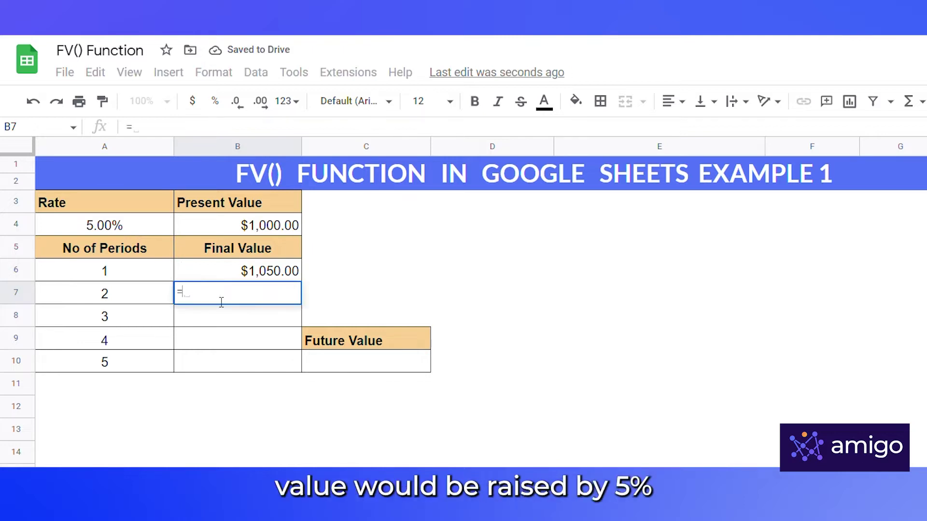
click(265, 280)
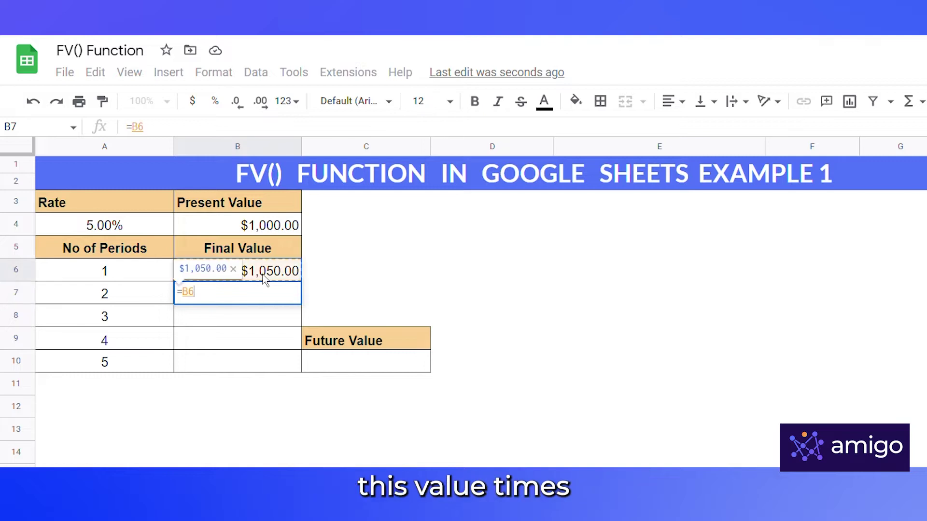
text(*())
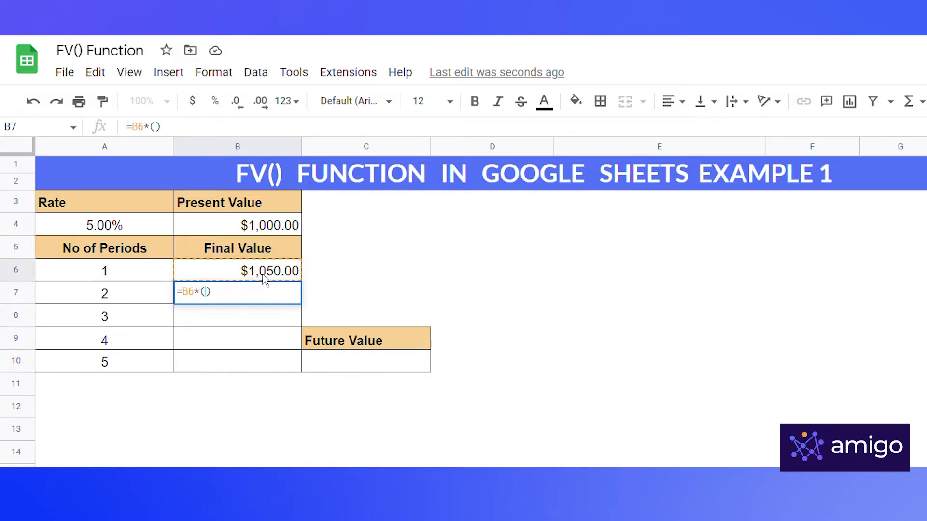
text(1+)
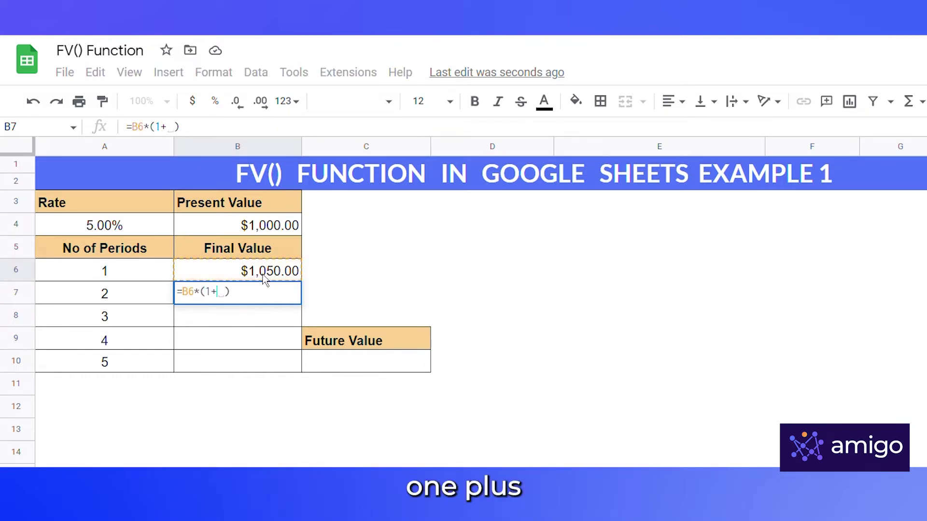
click(128, 233)
click(217, 293)
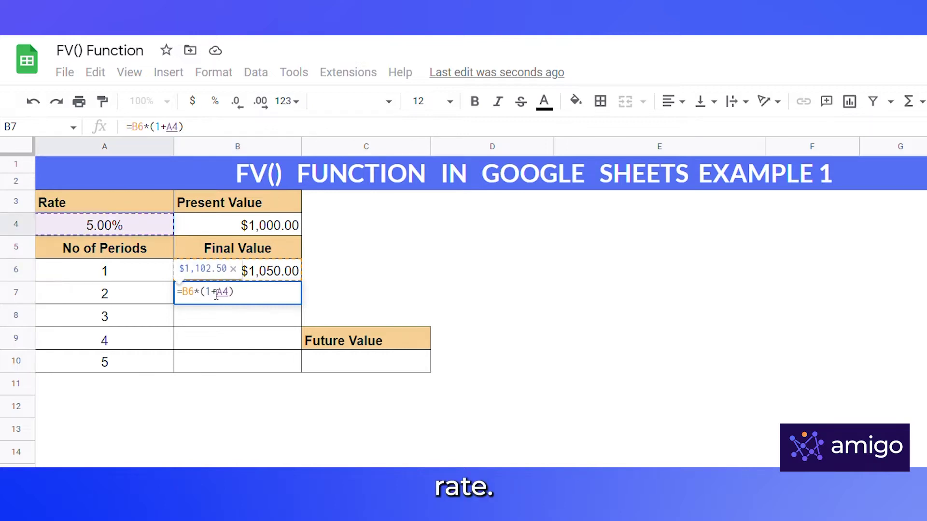
text($A)
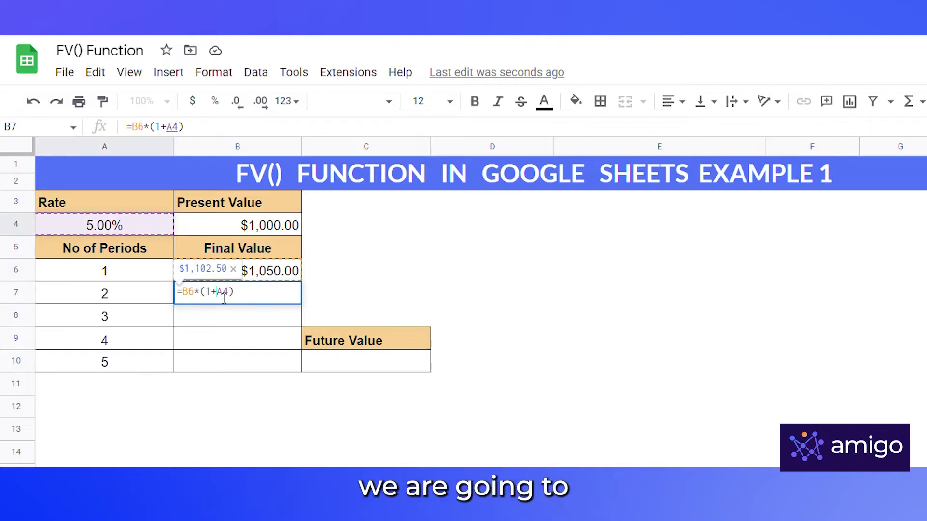
text($)
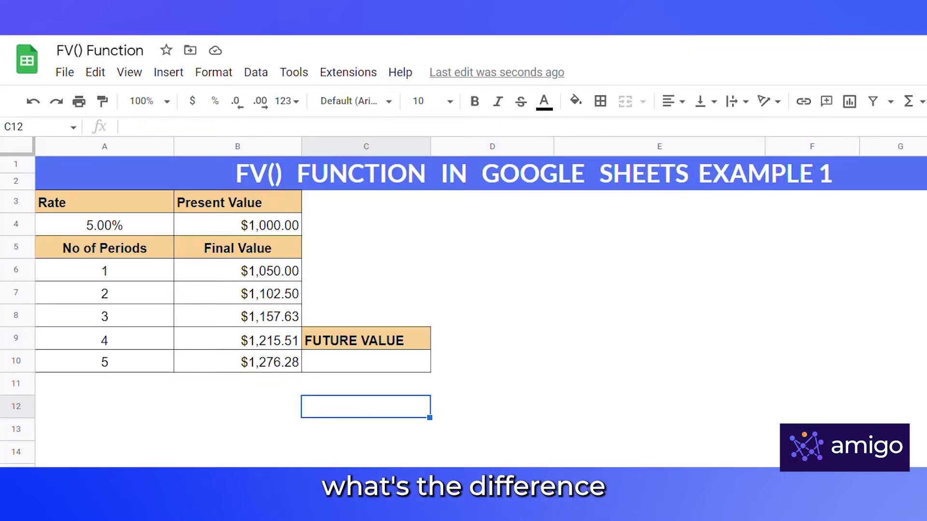
Step: Select C10 under the FUTURE VALUE heading for the future value result
click(517, 407)
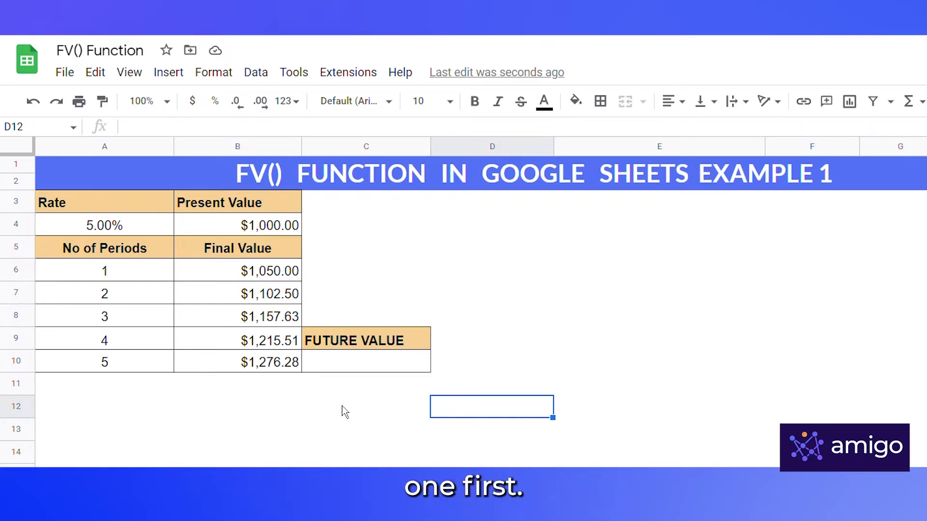
click(352, 367)
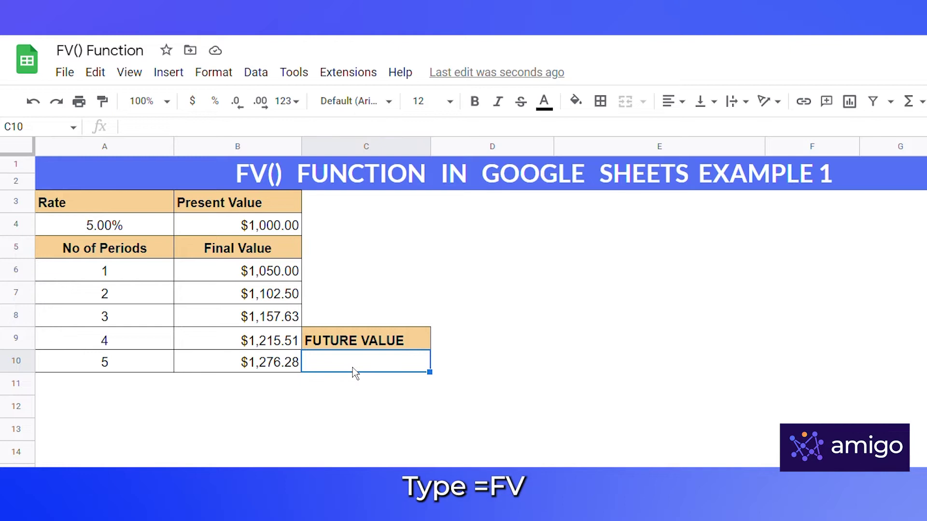
Step: Enter =FV(A4,5,,B4) in C10, which returns -$1,276.28
text(=FV)
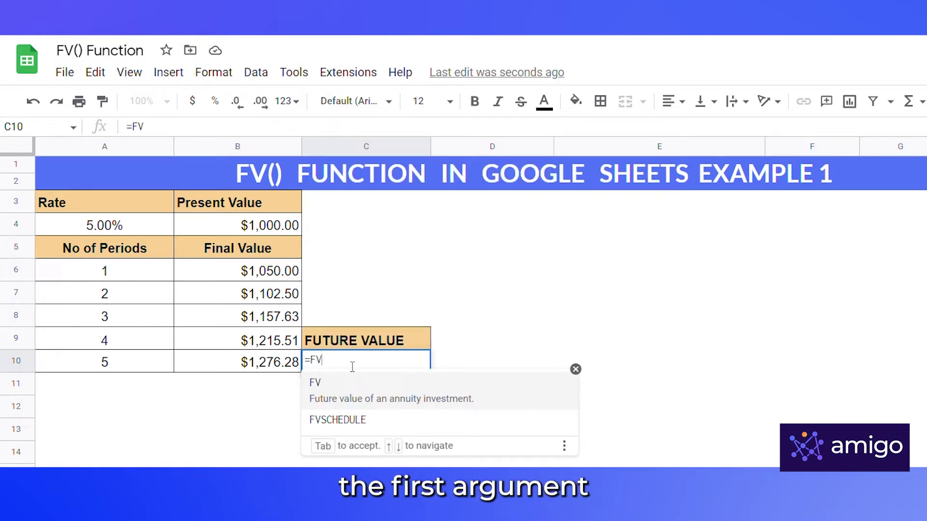
text(())
key(Left)
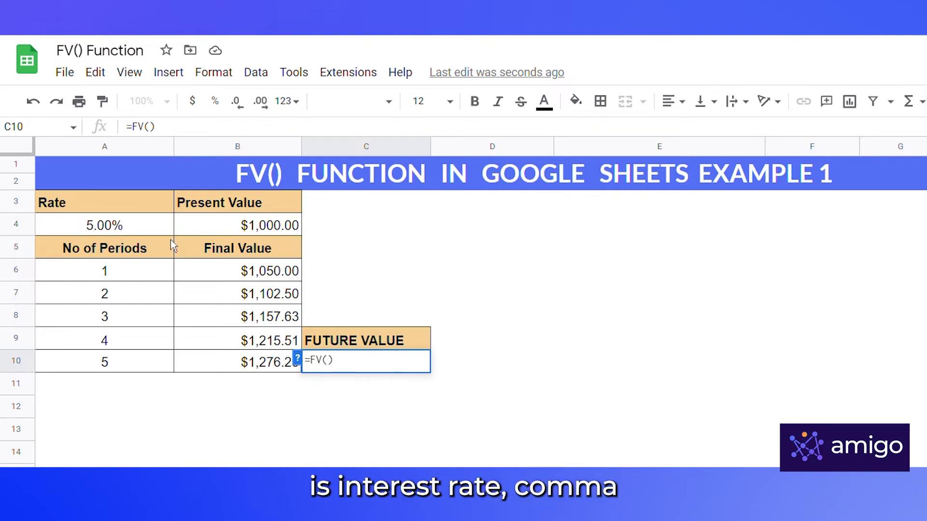
click(145, 231)
text(, )
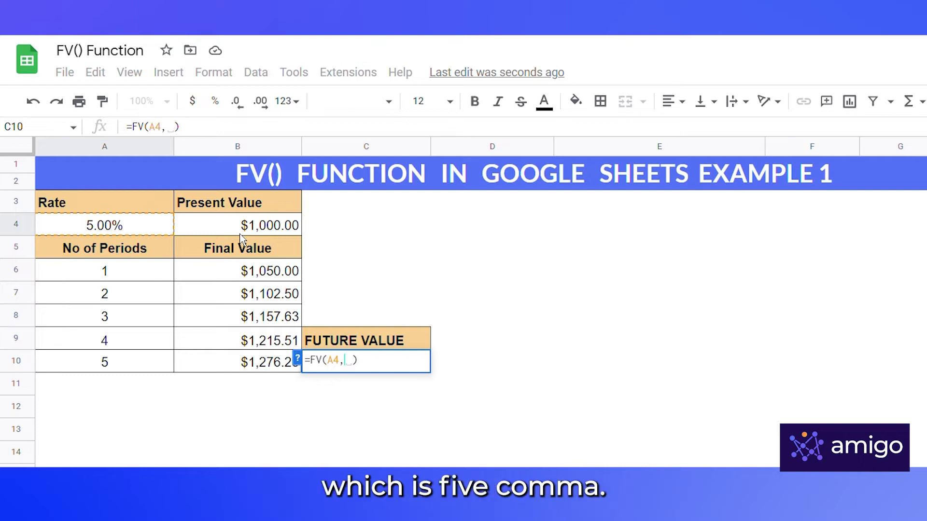
text(5,)
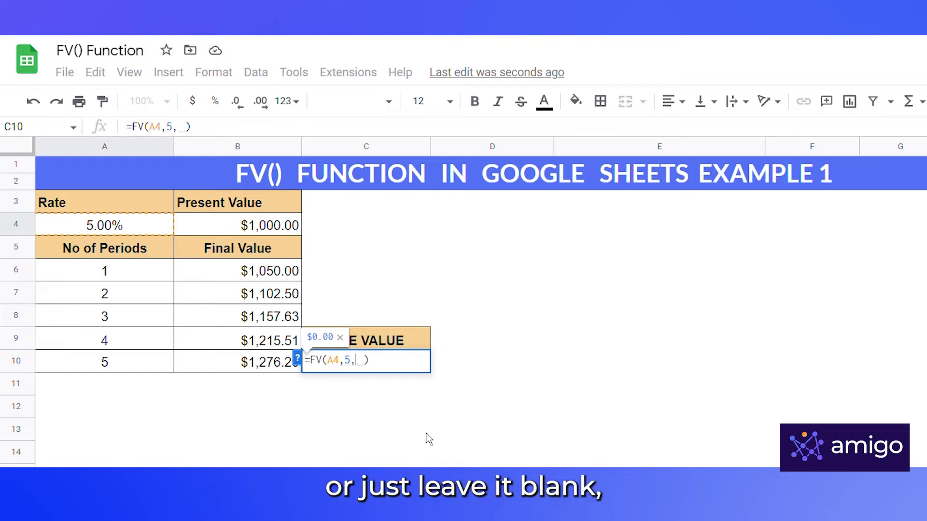
text(,)
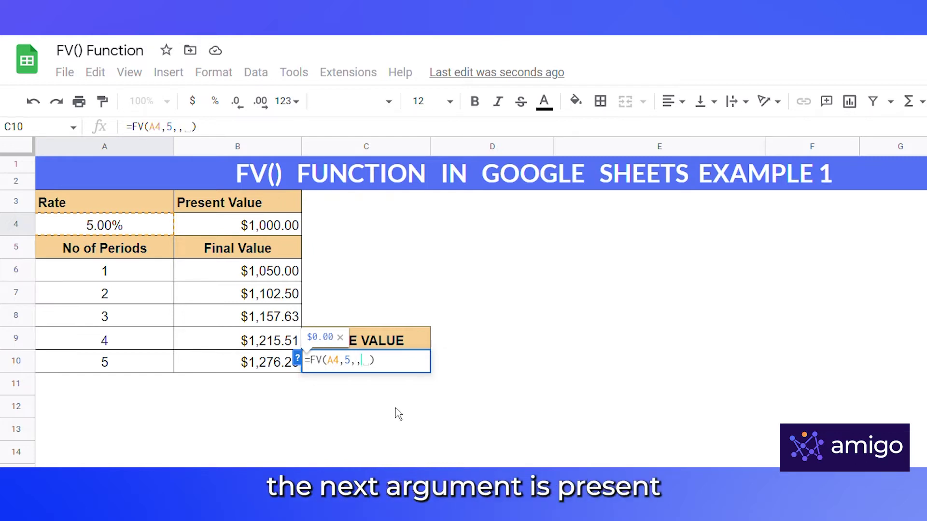
click(285, 233)
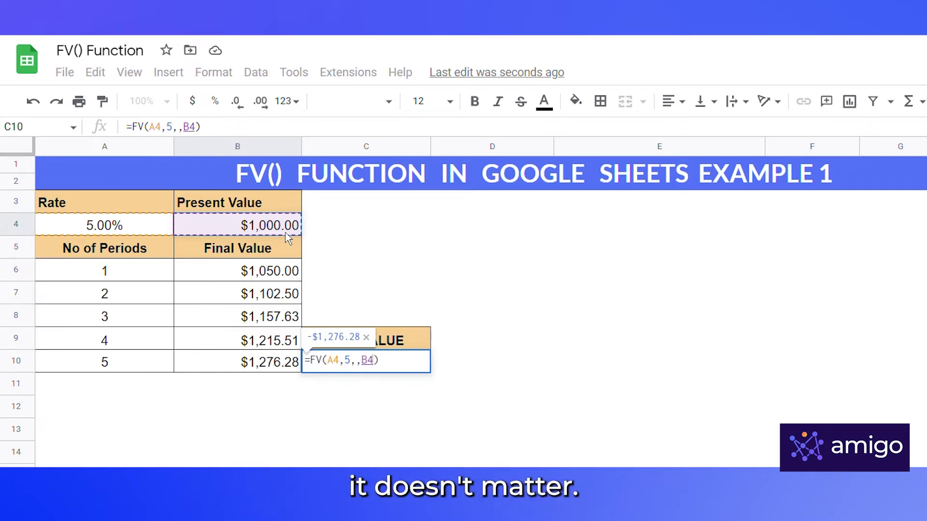
key(Return)
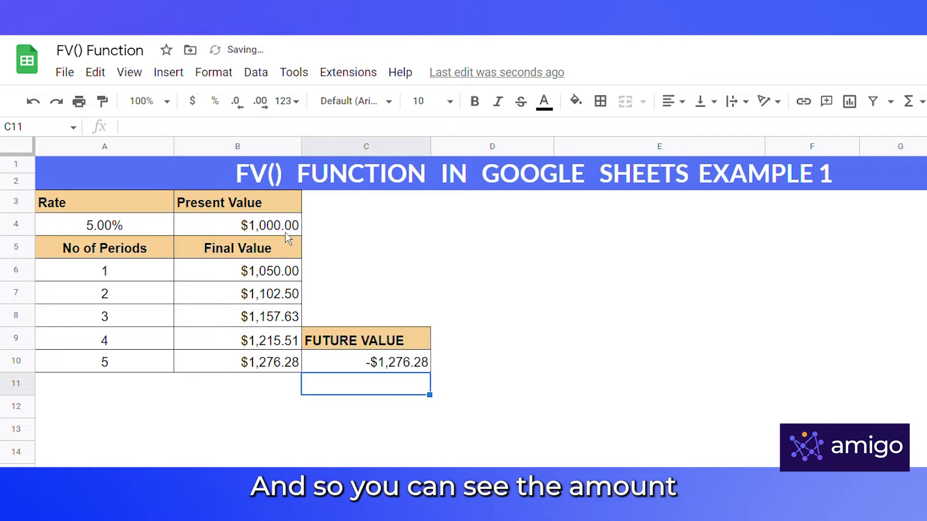
click(365, 363)
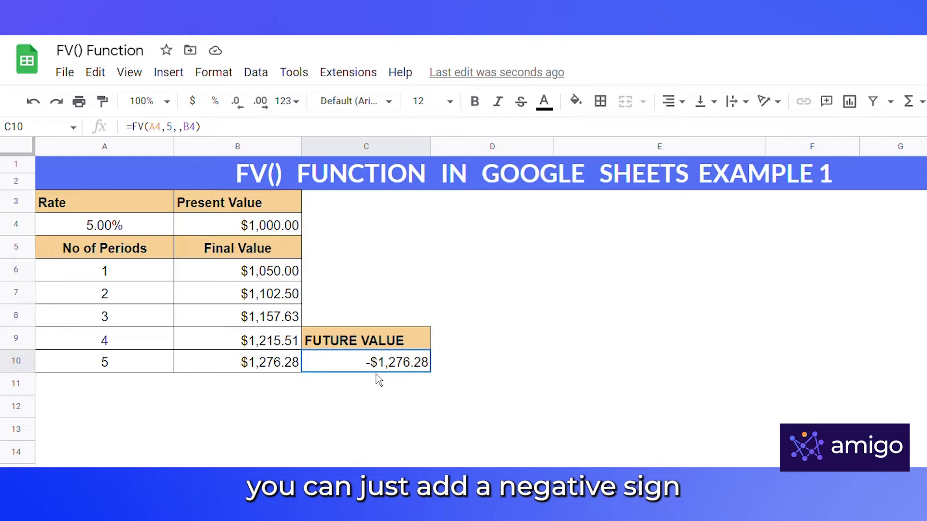
Step: Change C10 to =-FV(A4,5,,B4) so it shows a positive $1,276.28
double_click(324, 366)
text(-)
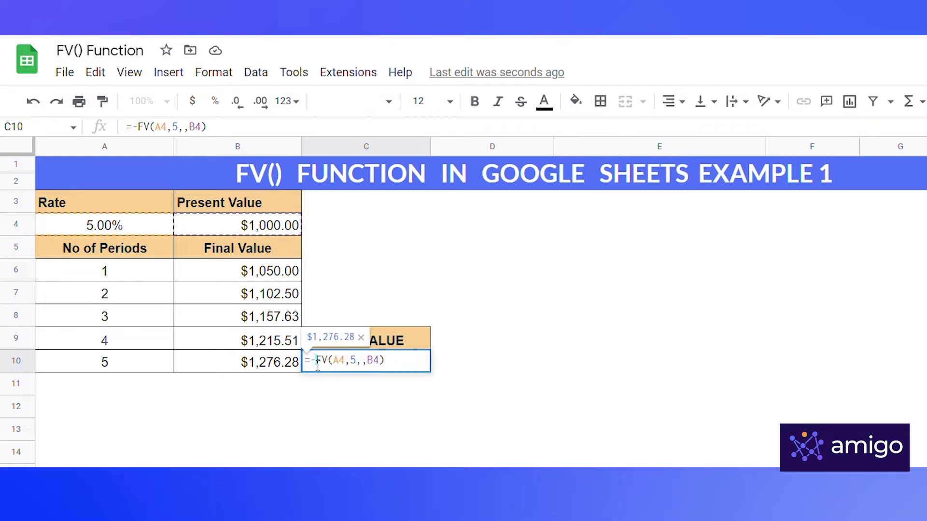
key(Return)
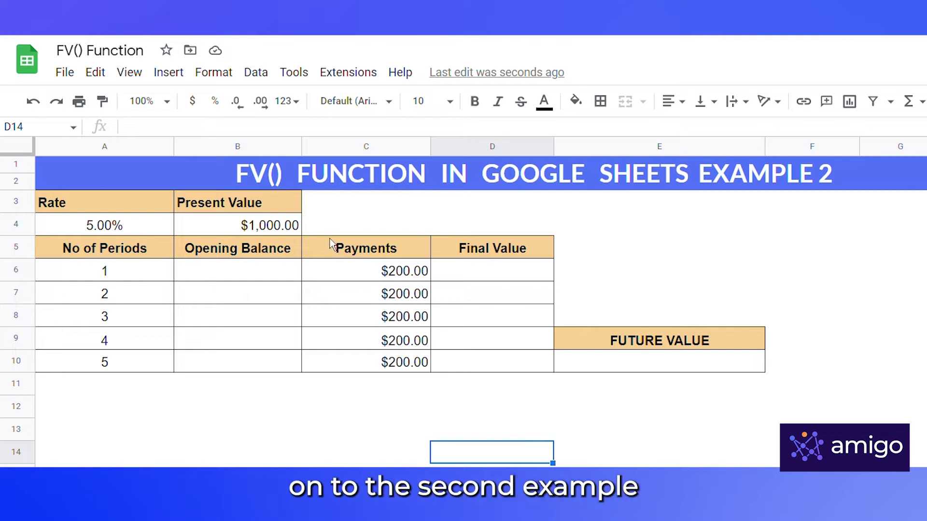
Step: Review the $1,000.00 present value and $200.00 payments on Example 2, then begin a formula in B6
click(279, 229)
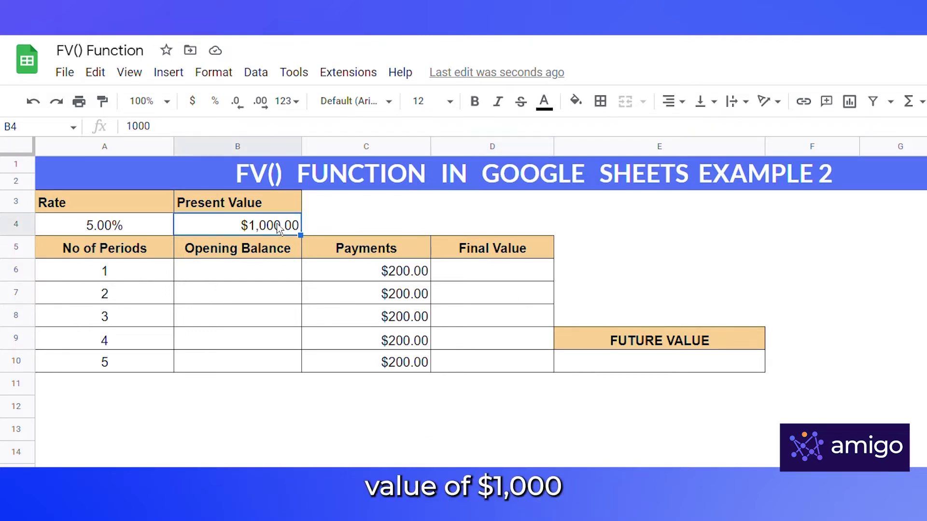
drag(420, 279, 419, 345)
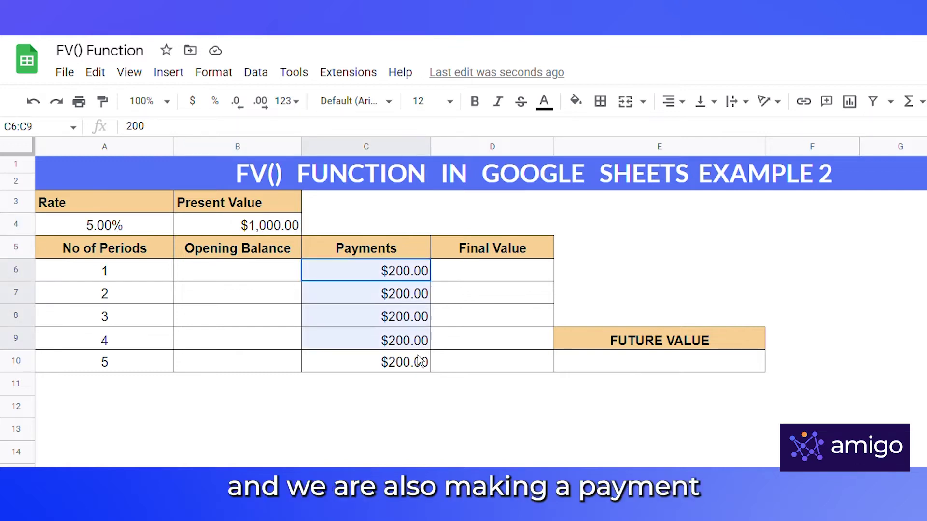
click(414, 386)
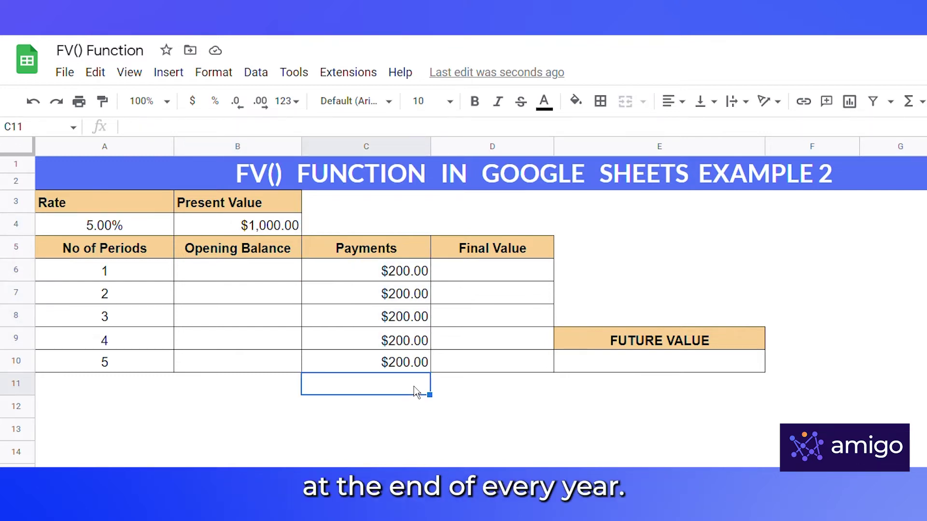
click(246, 279)
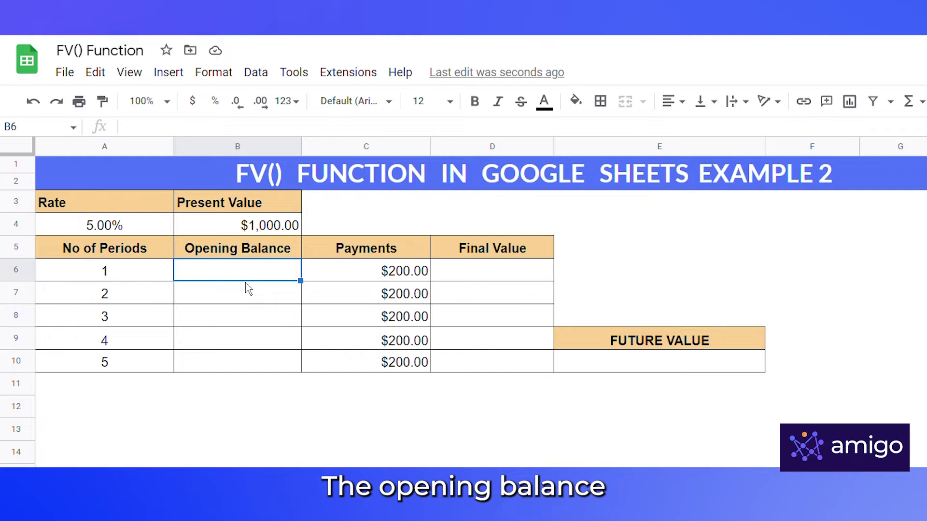
text(=)
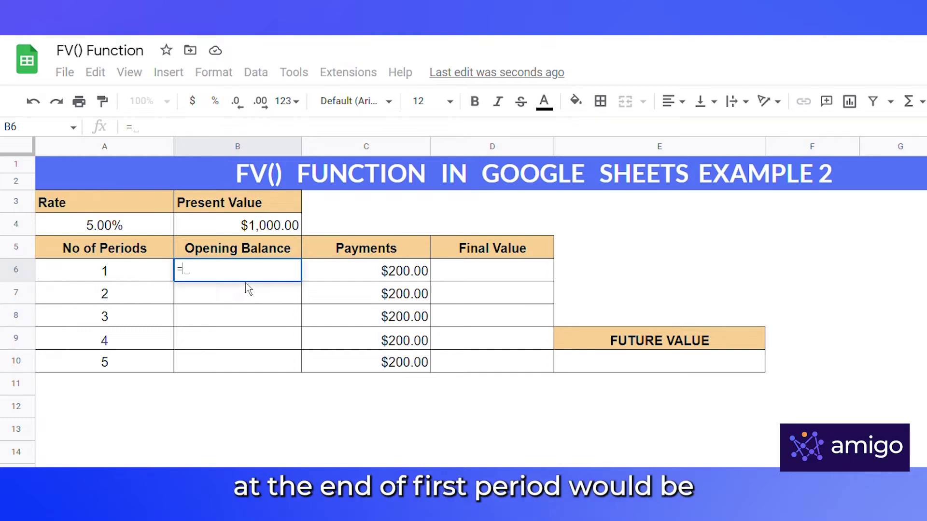
Step: Finish B6 as =B4*(1+A4) for a $1,050.00 opening balance, declining autofill
click(277, 233)
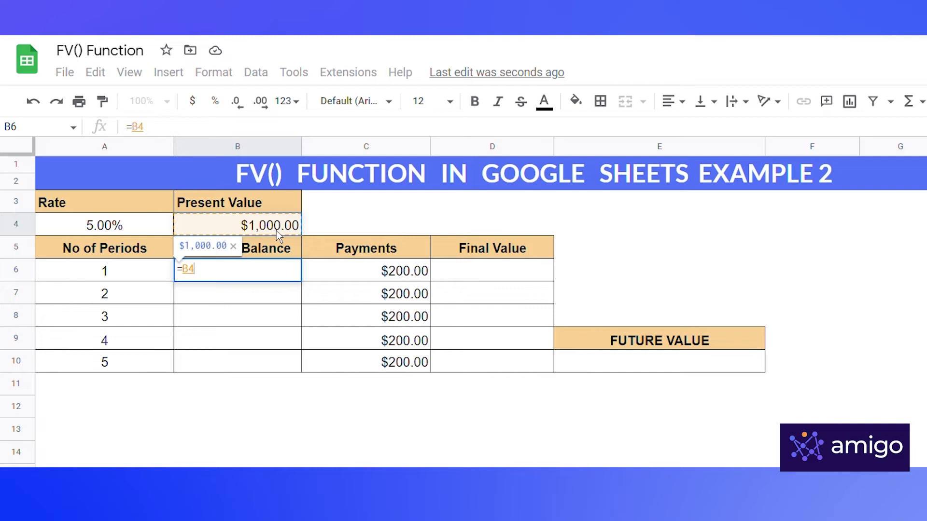
text(*()
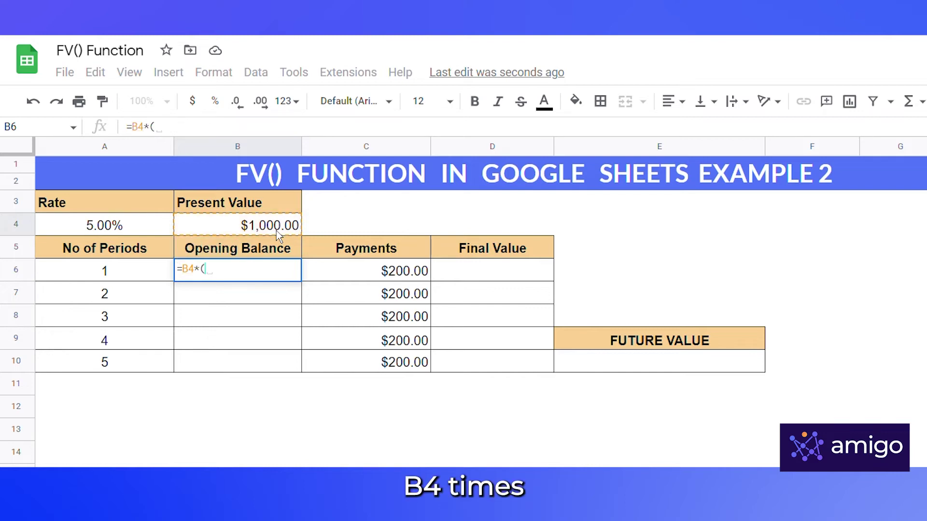
text(1+)
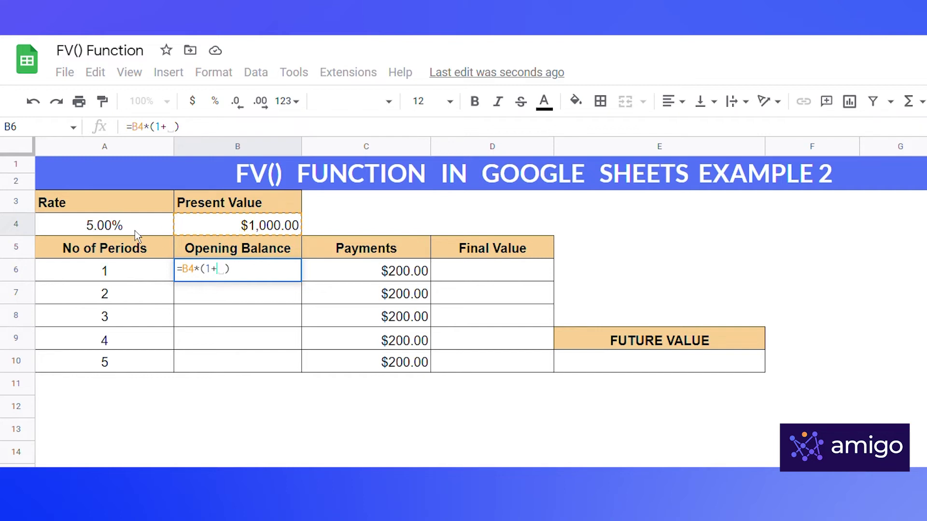
click(135, 230)
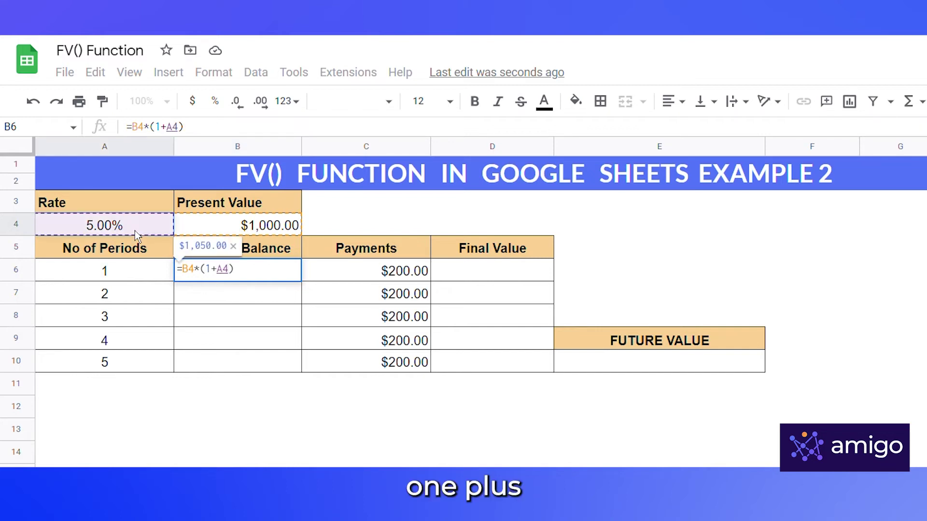
key(Return)
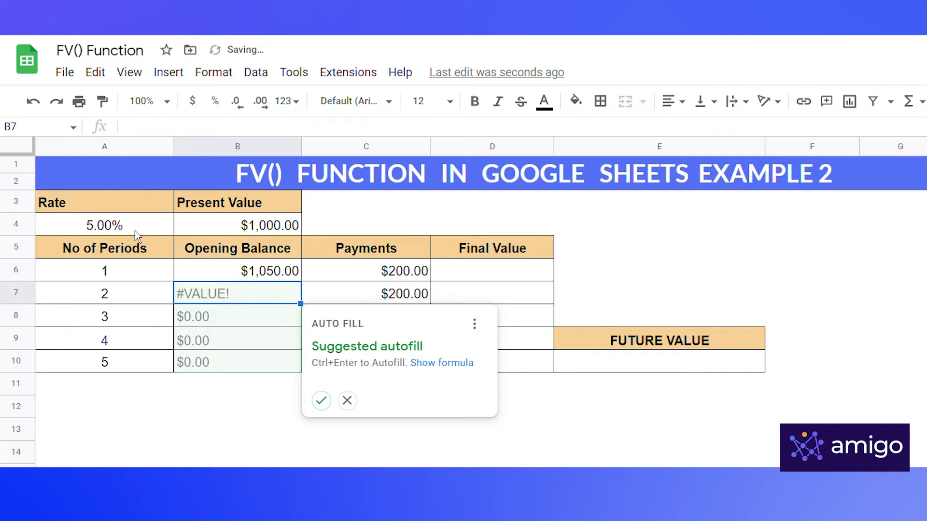
click(280, 276)
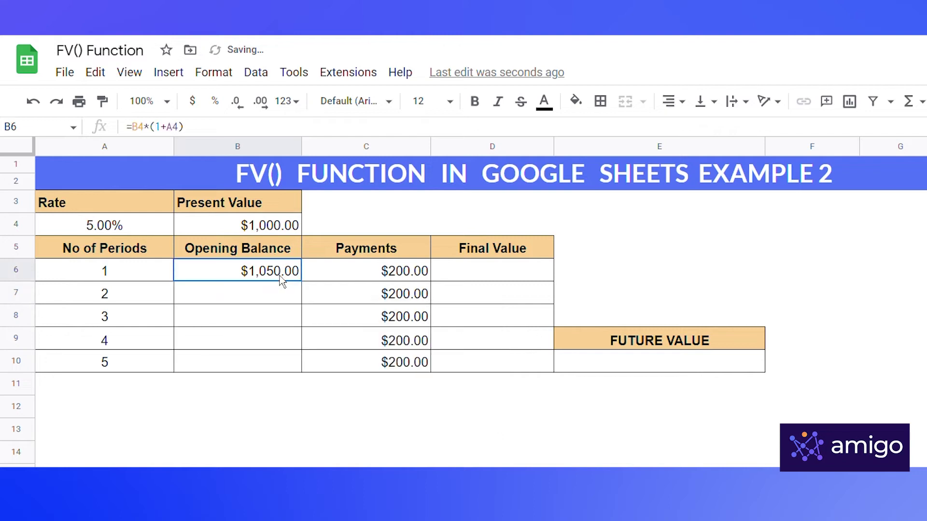
Step: Enter =B6+C6 in D6 for a $1,250.00 period 1 final value
click(490, 280)
text(=)
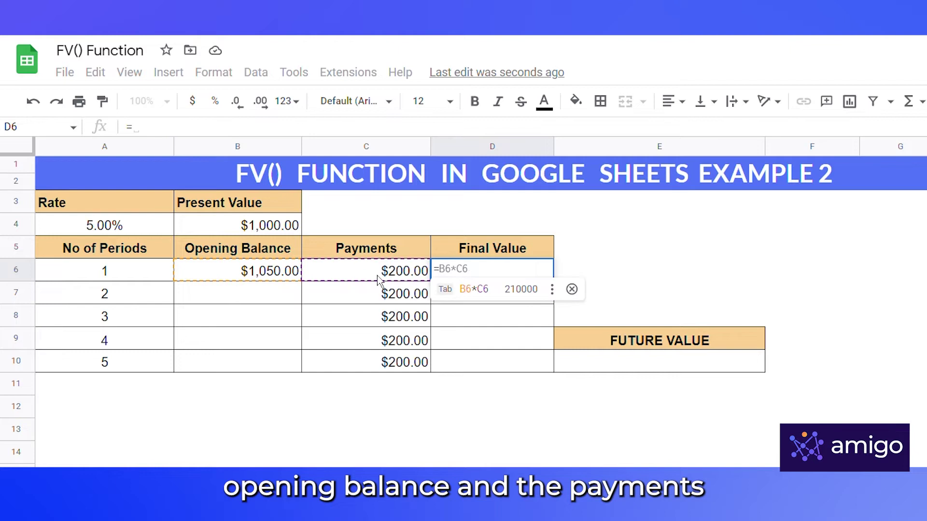
click(277, 279)
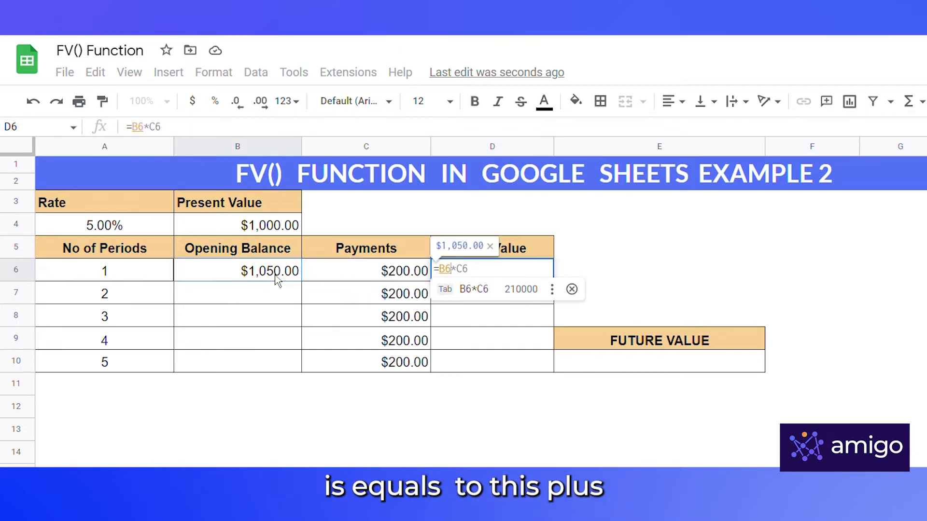
text(+)
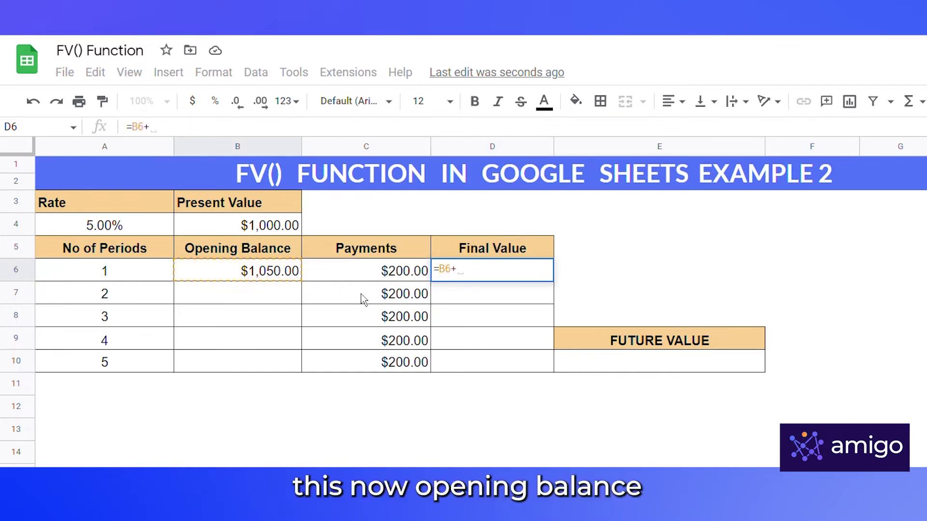
click(391, 279)
key(Return)
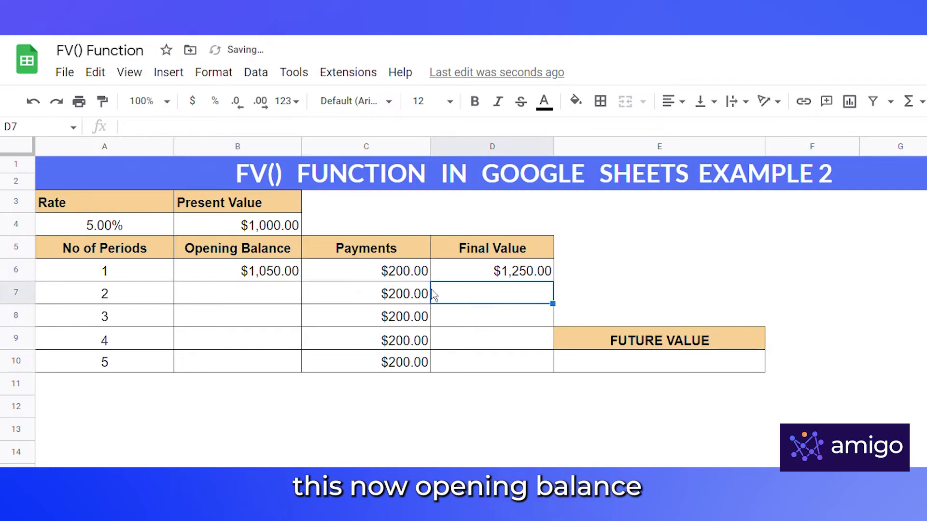
click(284, 280)
Step: Enter =D6*(1+$A$4) in B7 as the period 2 opening balance
click(273, 297)
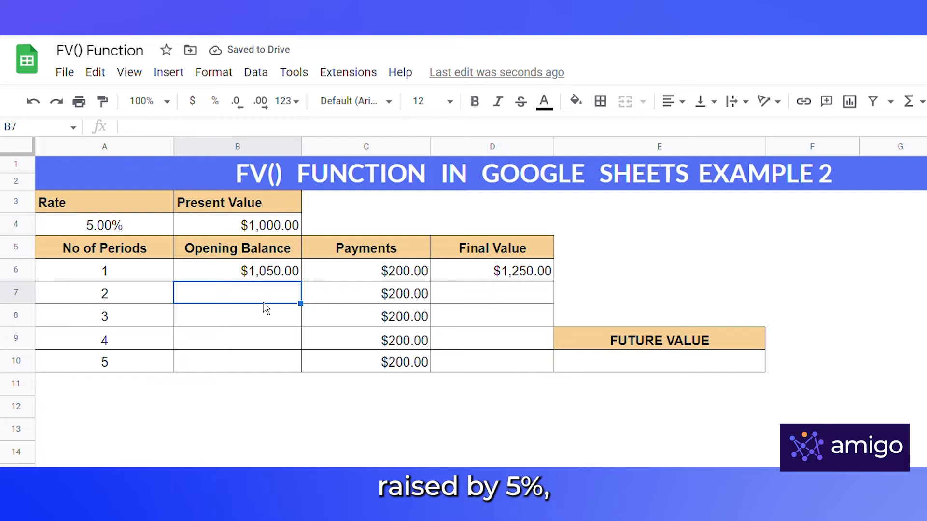
text(=)
click(500, 281)
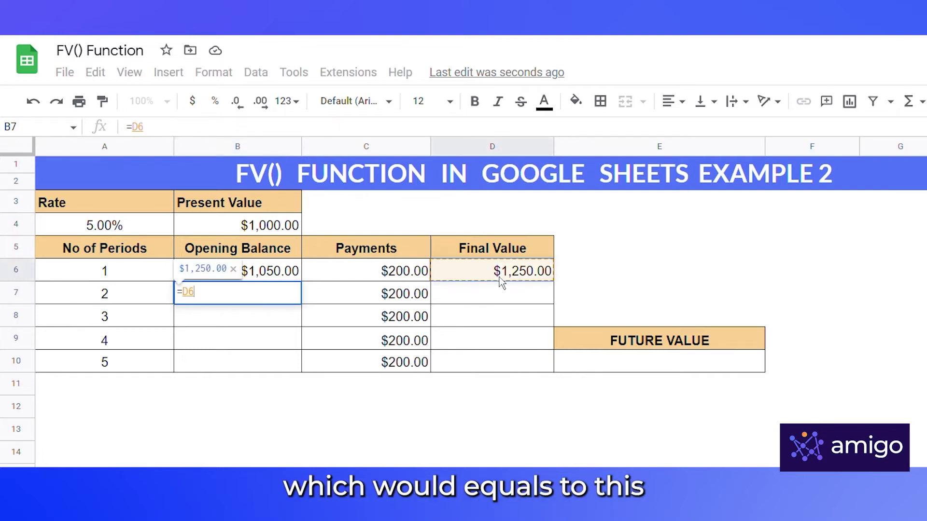
text(*)
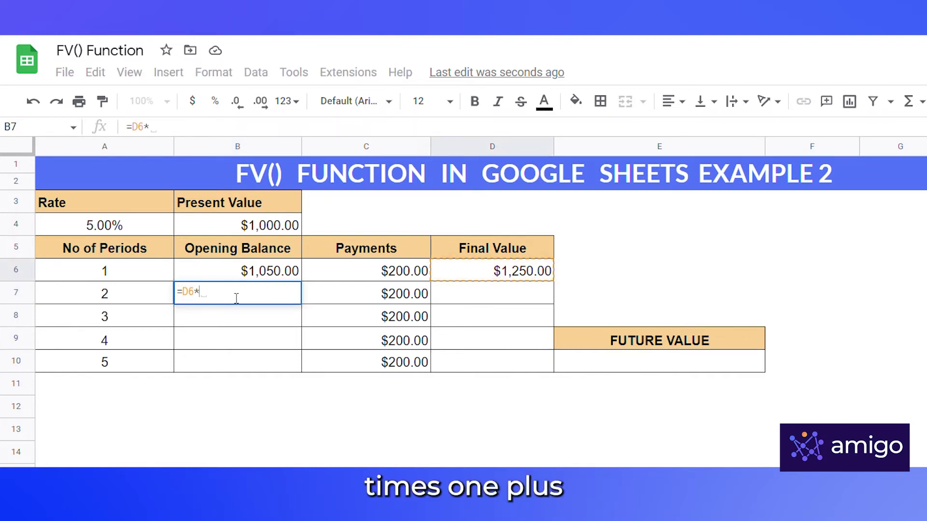
text(())
text(1+)
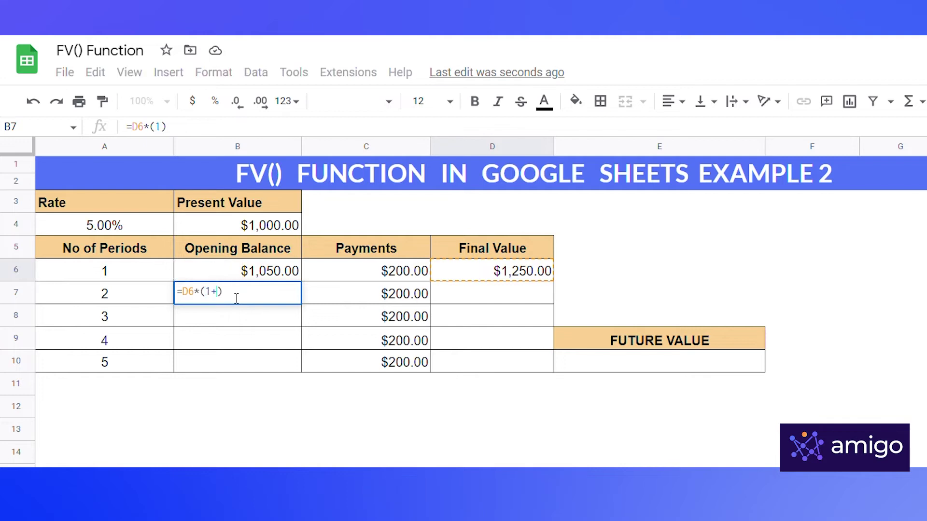
click(115, 226)
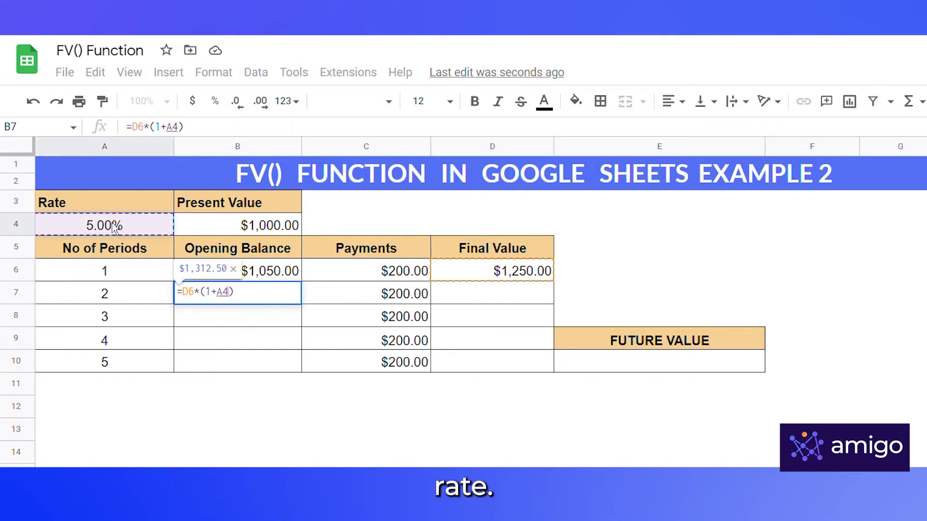
click(220, 297)
text($)
click(226, 297)
text($)
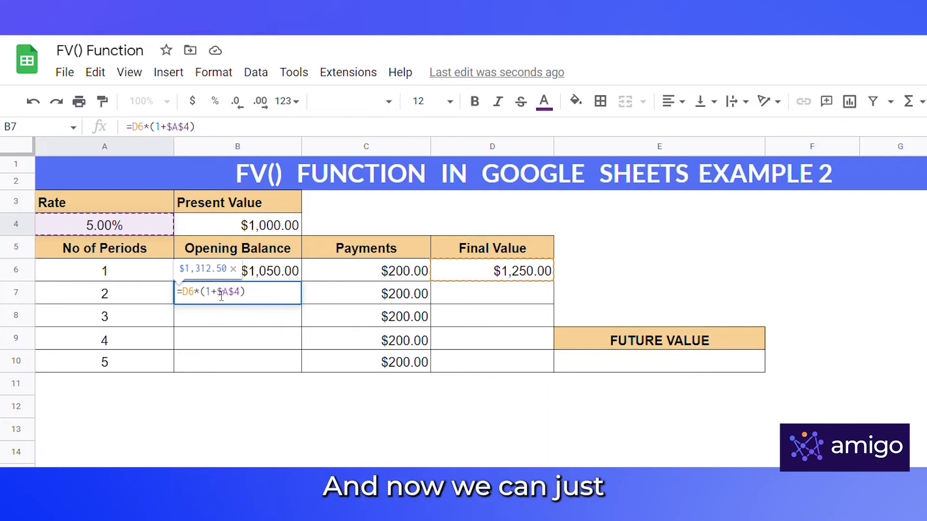
key(Return)
Step: Copy B7's formula down to B10 and drag D6's final value formula down the column
click(270, 297)
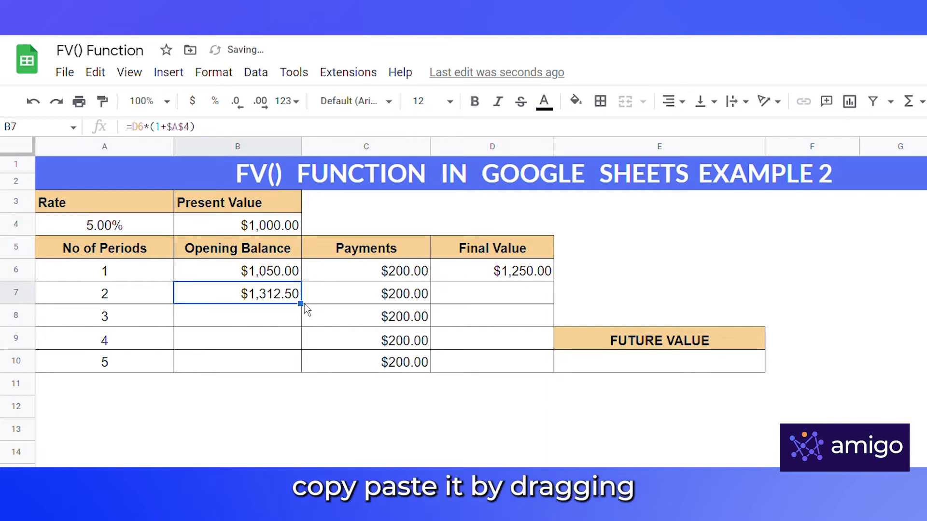
drag(309, 310, 304, 377)
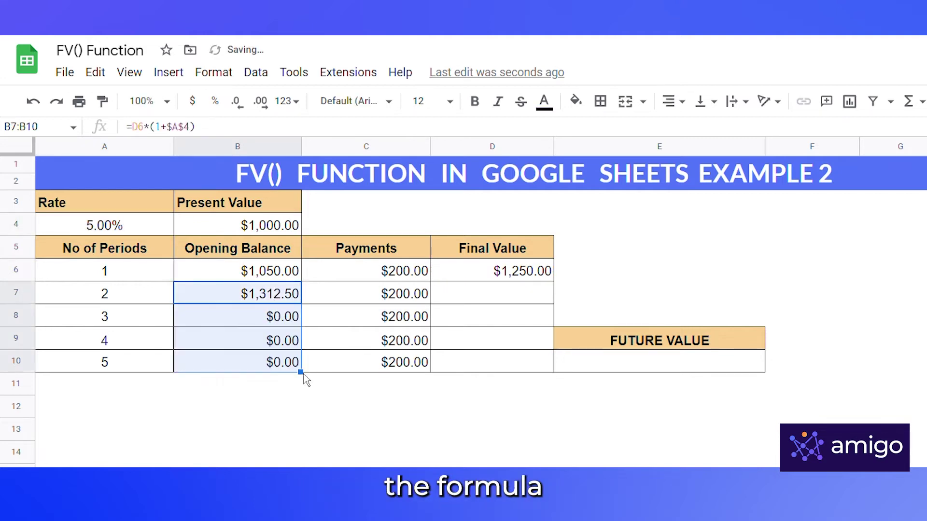
click(517, 280)
drag(553, 282, 558, 374)
click(542, 372)
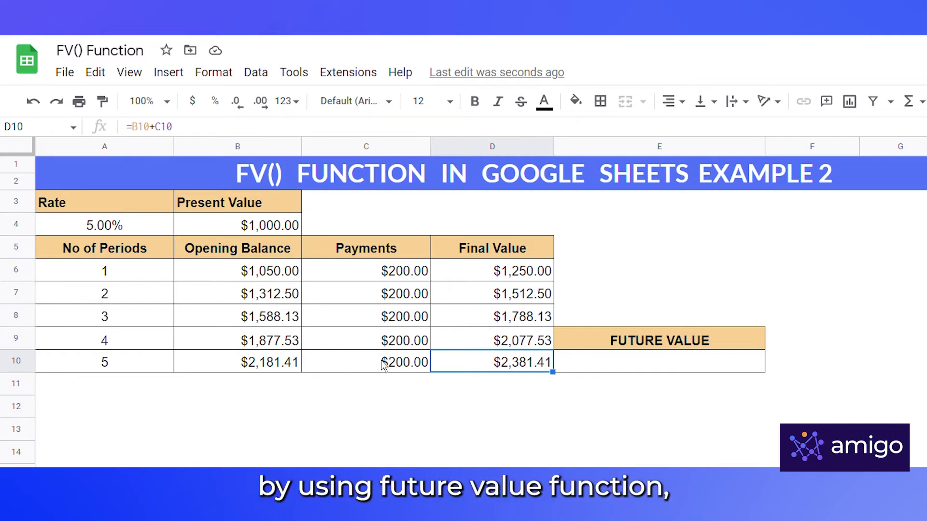
Step: Select E10, the cell under FUTURE VALUE
click(622, 371)
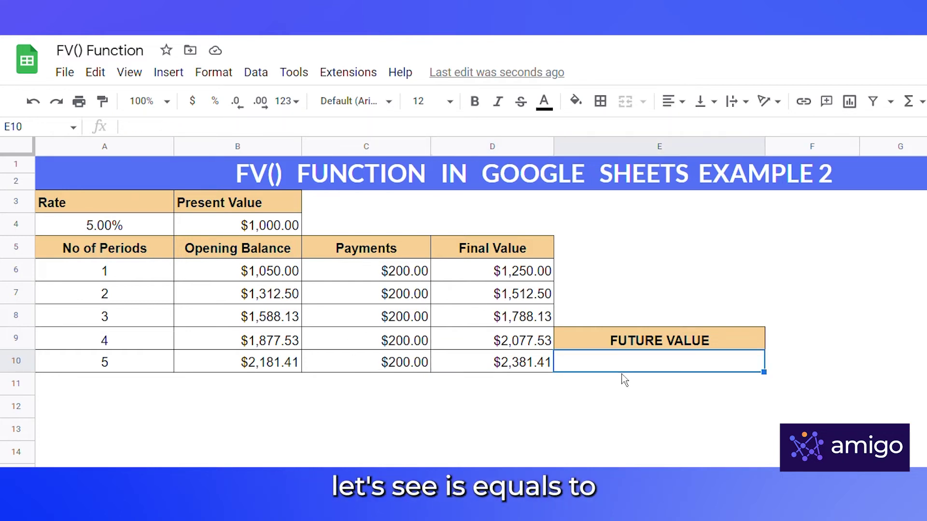
Step: Enter =FV(A4,5,C6,B4,0) in E10, which returns -$2,381.41
text(=FV)
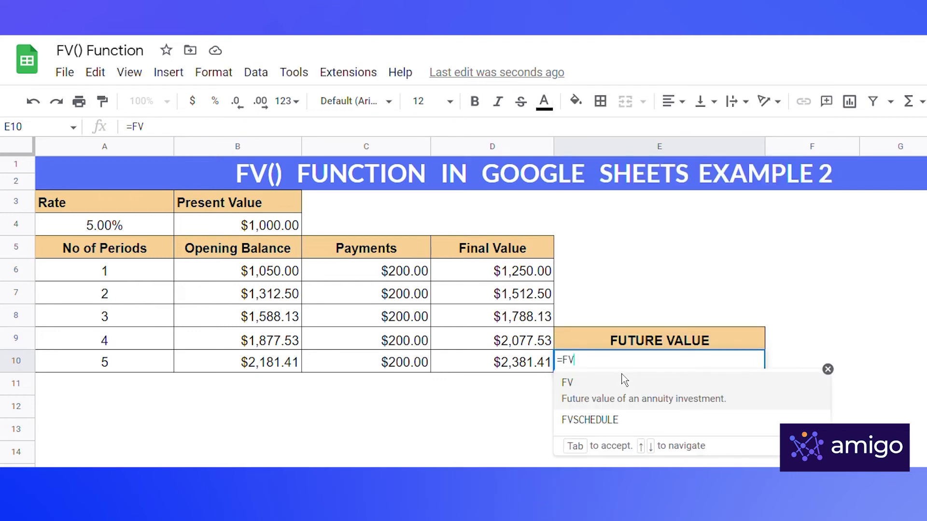
key(Tab)
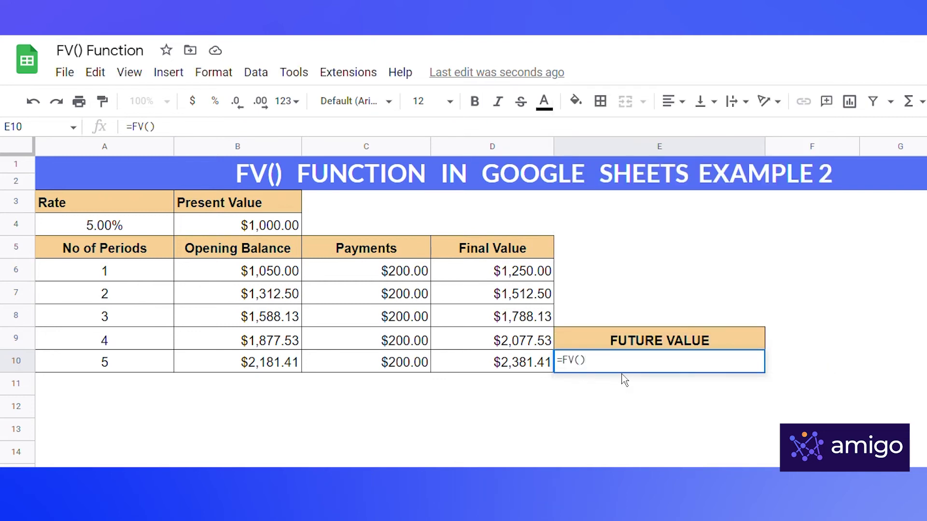
click(122, 229)
text(,)
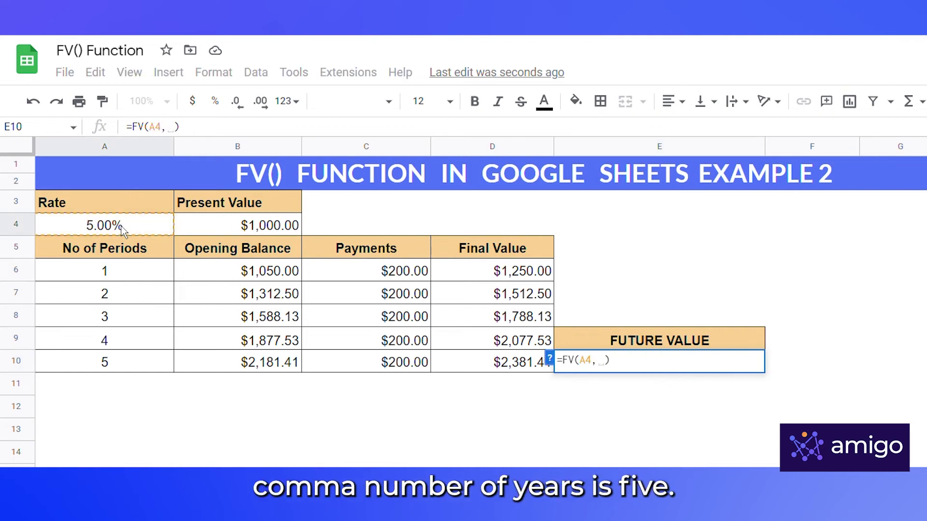
text(5,)
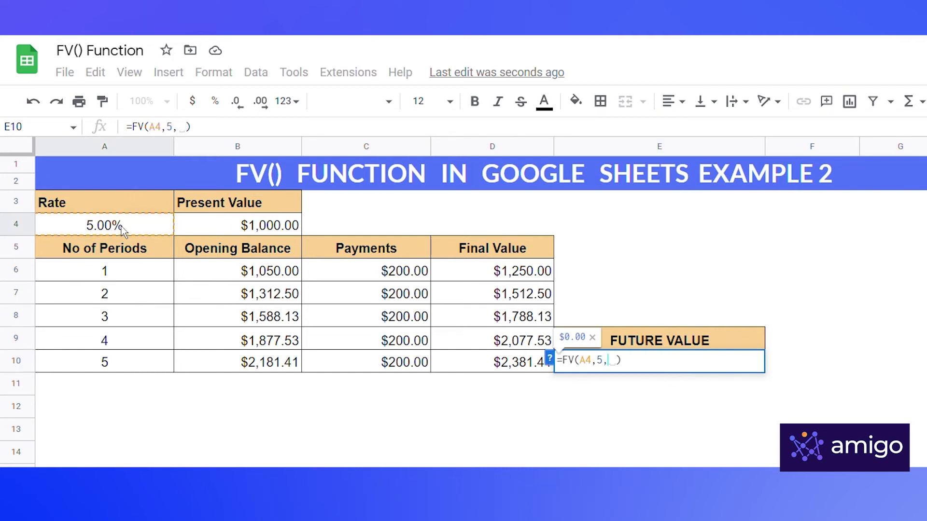
click(368, 280)
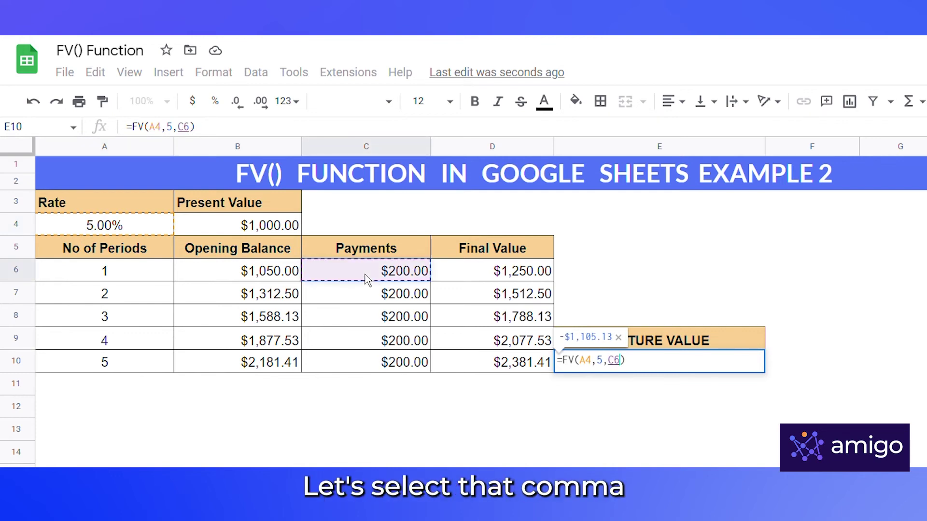
text(,)
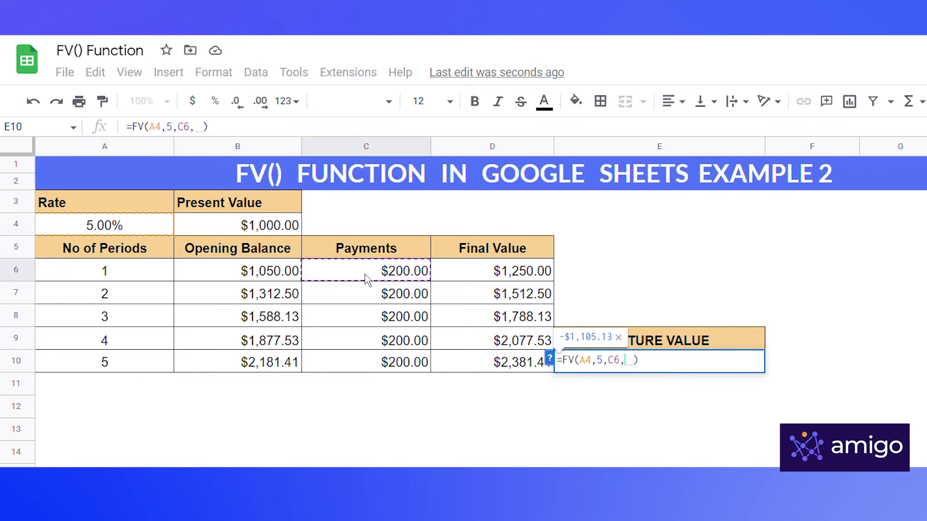
click(279, 233)
text(,)
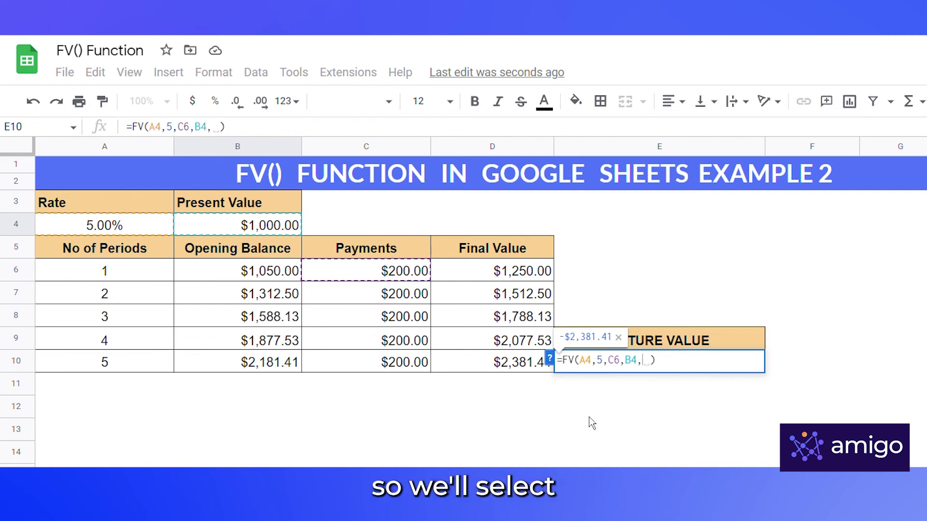
text(0)
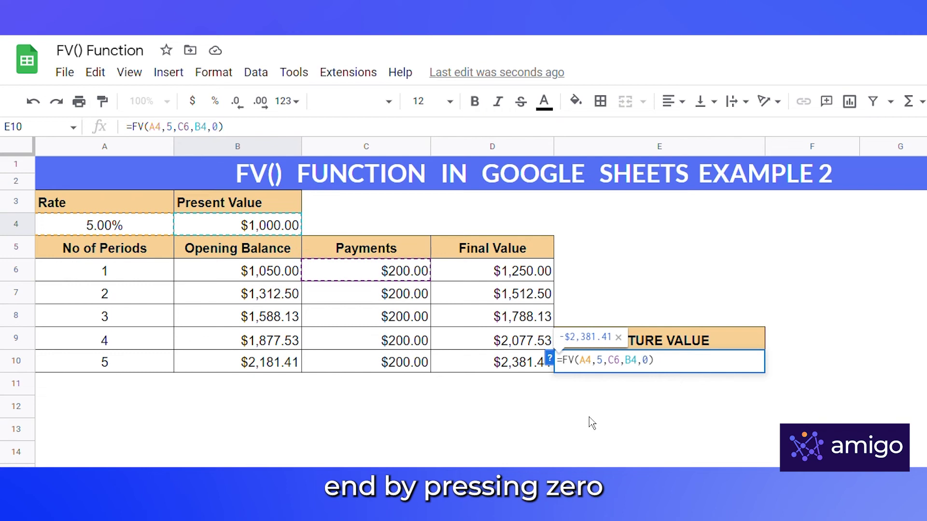
key(Return)
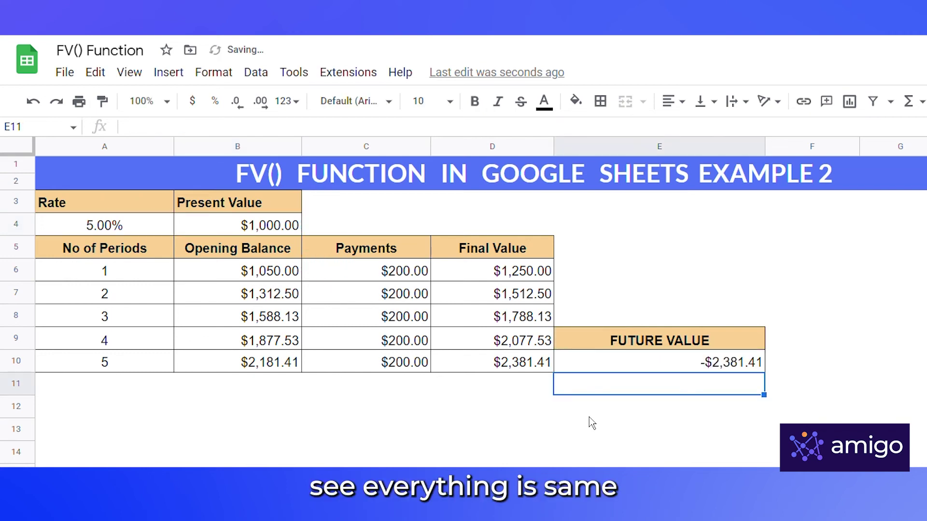
click(643, 372)
Step: Change E10 to =-FV(A4,5,C6,B4,0) and confirm it matches period 5's $2,381.41
click(518, 372)
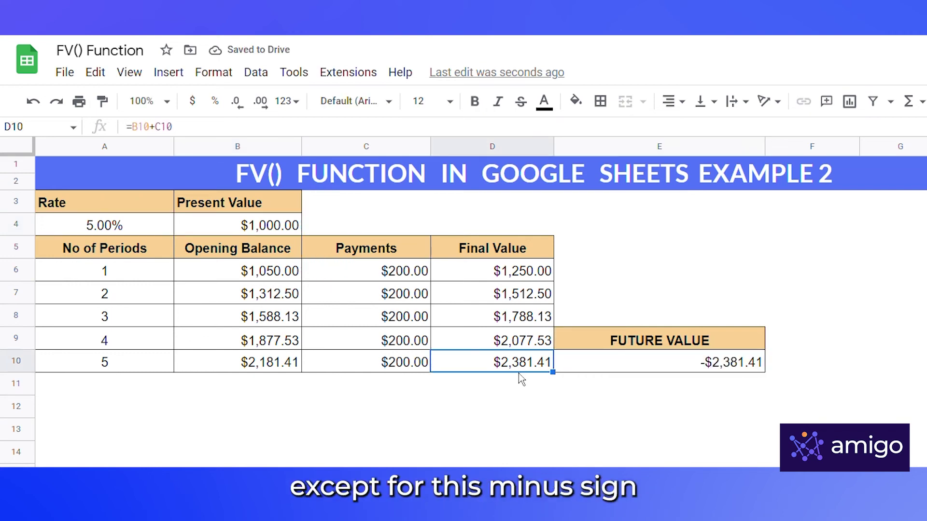
double_click(638, 369)
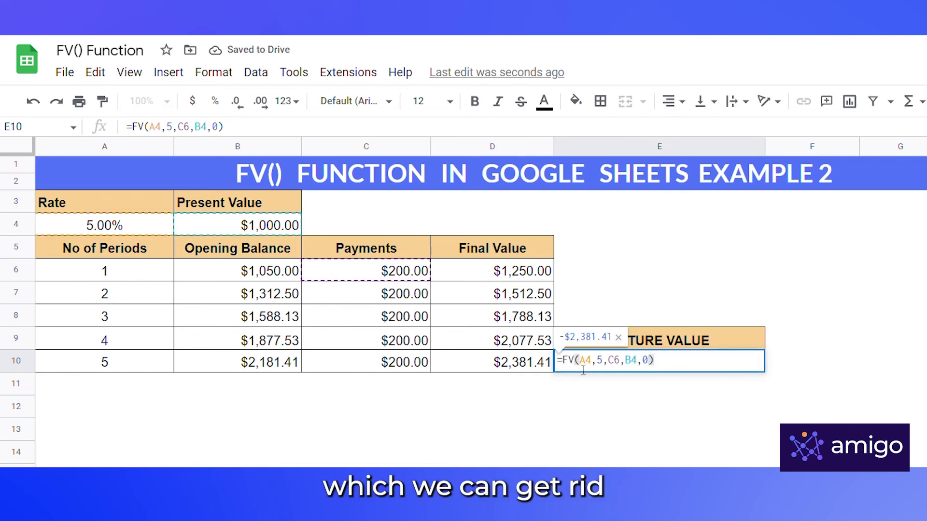
click(570, 367)
text(-)
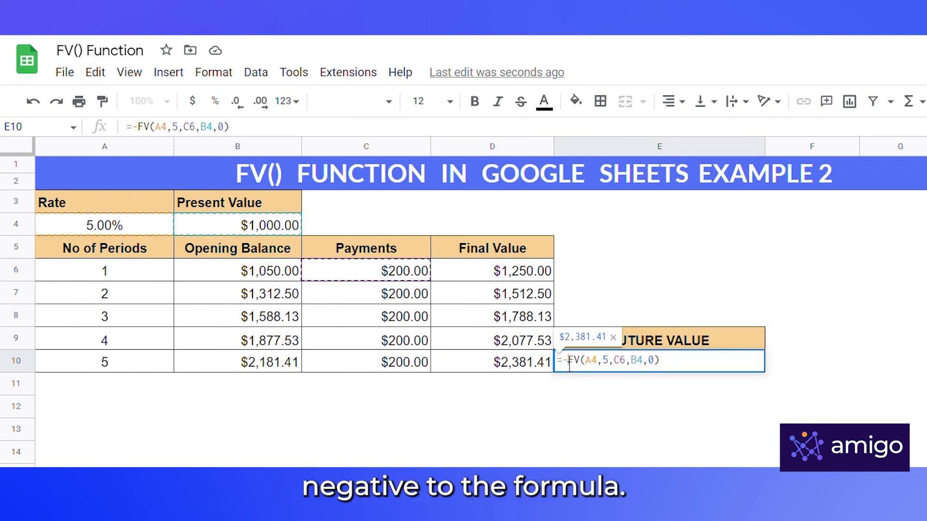
key(Return)
click(637, 371)
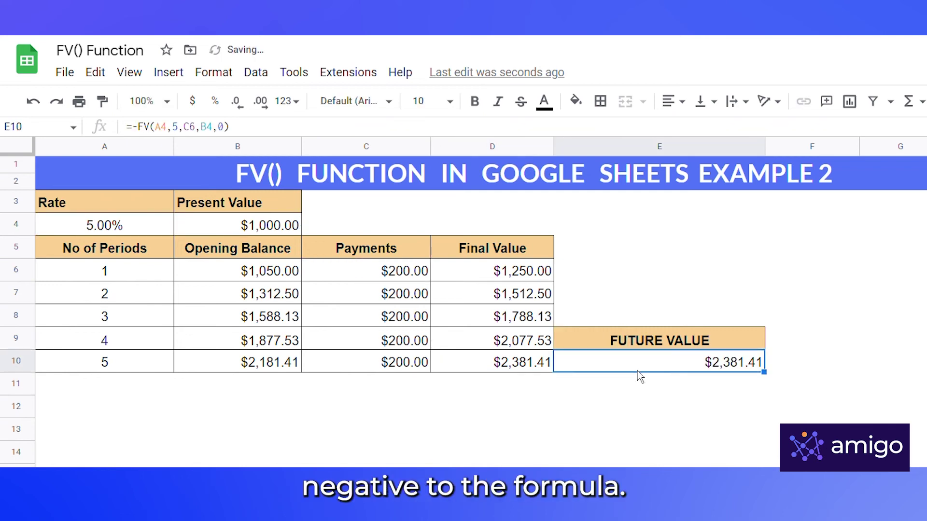
click(514, 369)
click(659, 452)
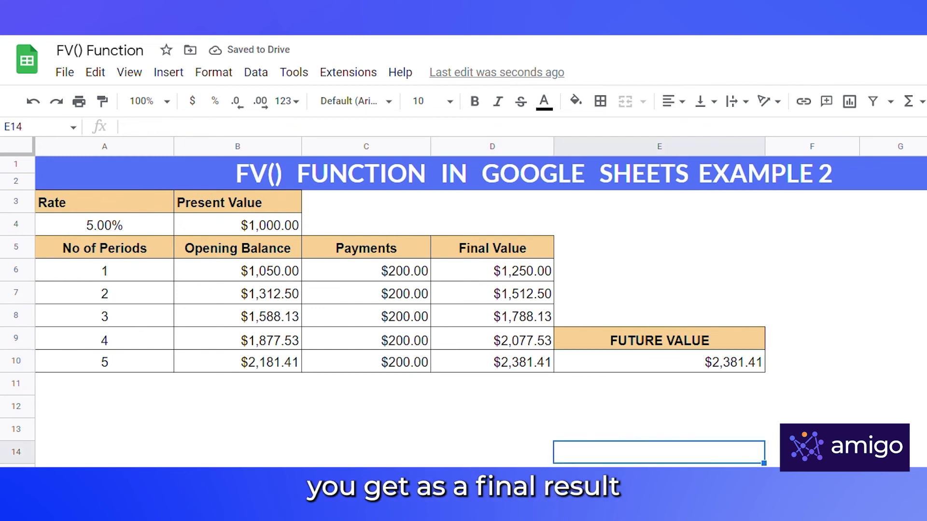